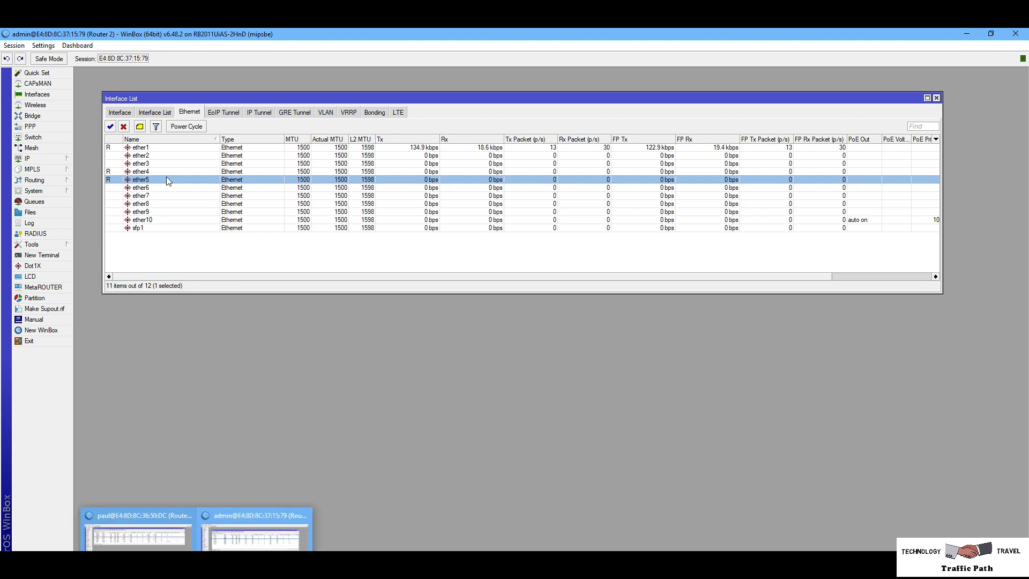
Append '_BW Test' to Router 2's ether5 name so it reads 'ether5_BW Test'.
double_click(169, 179)
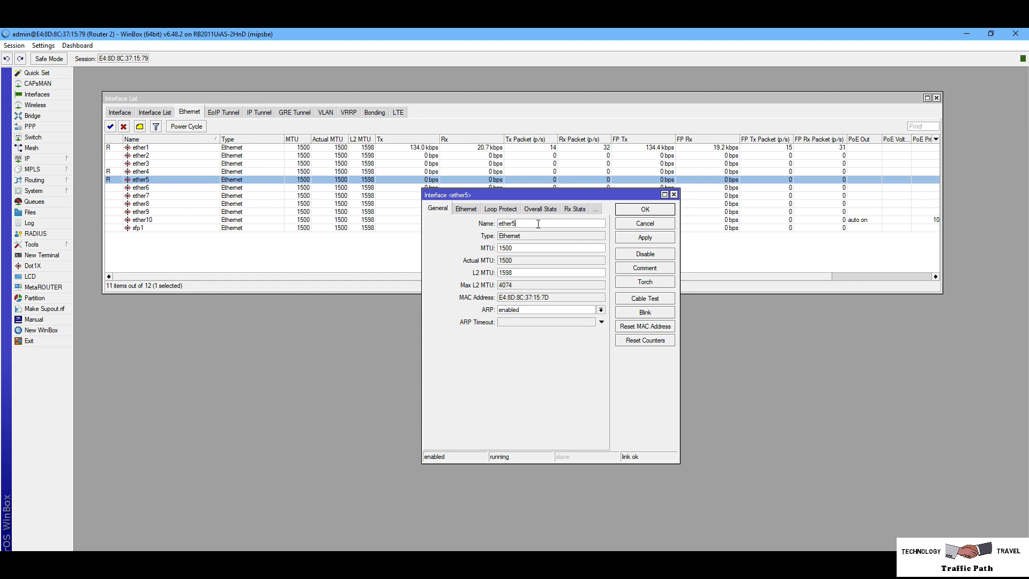
text(_BW Test)
drag(540, 224, 517, 220)
click(630, 212)
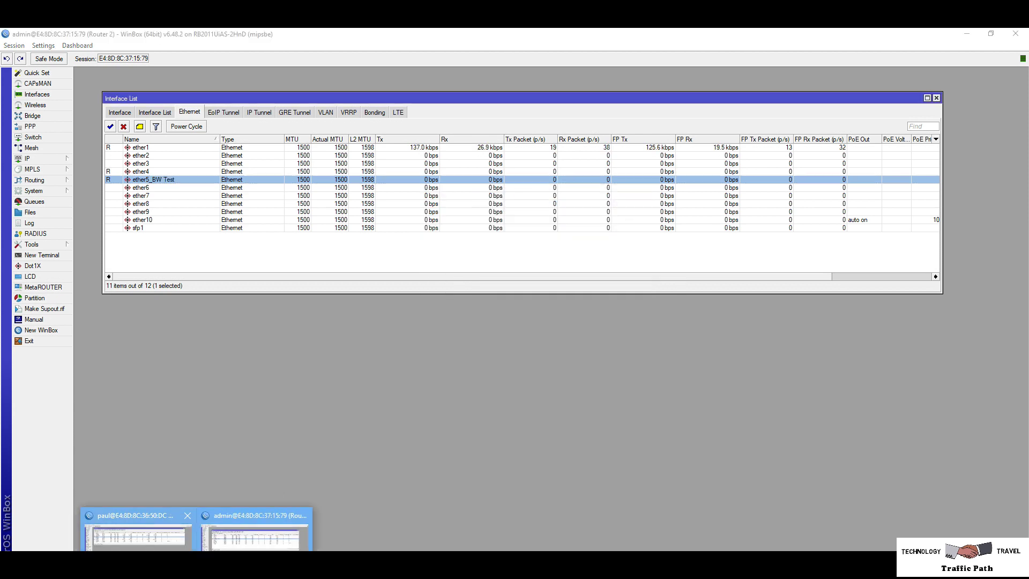
On the Router 1 session, rename ether5 to 'ether5_BW Test'.
click(138, 528)
double_click(150, 164)
click(532, 231)
text(_BW Test)
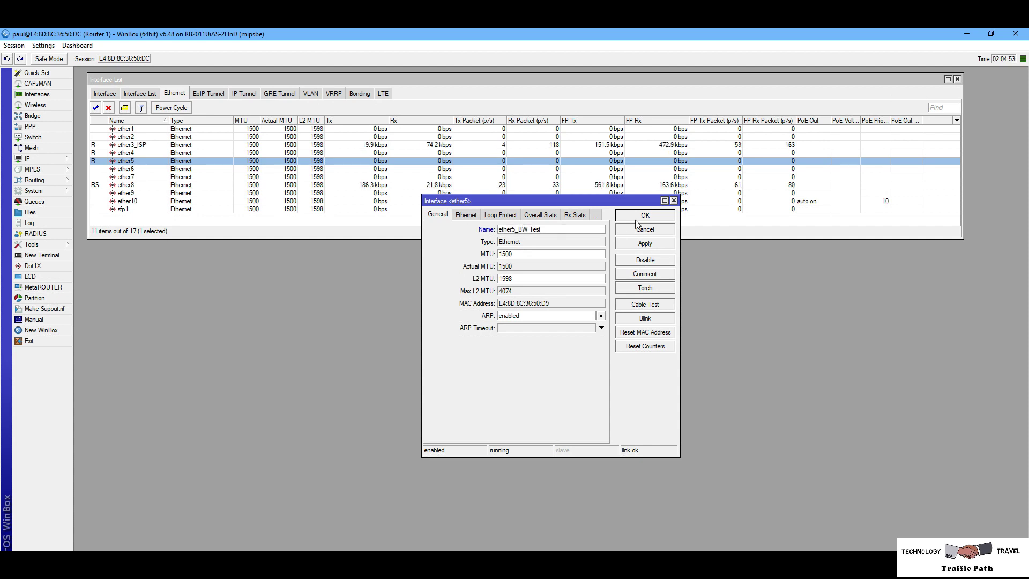
click(647, 214)
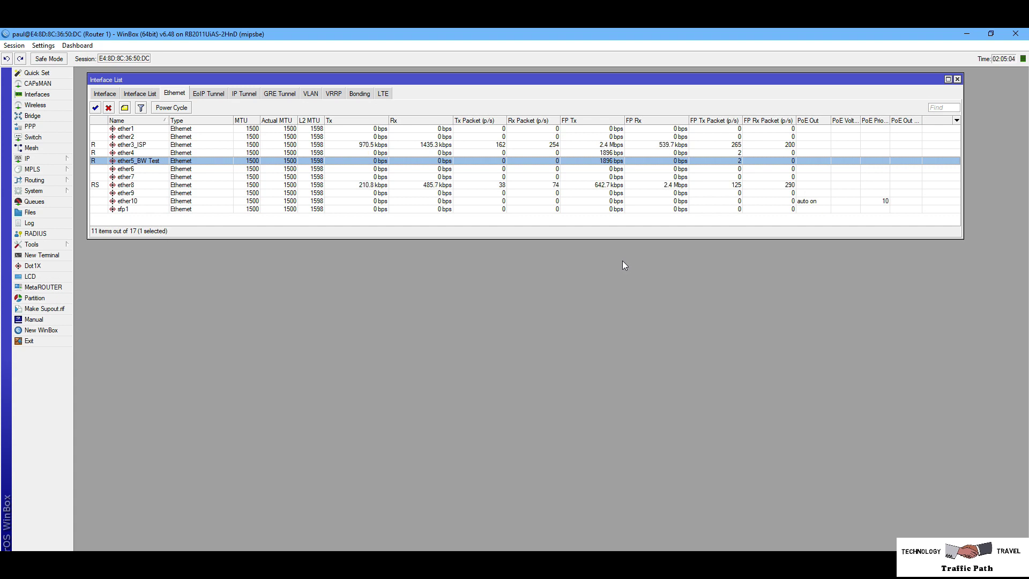
drag(604, 87, 574, 74)
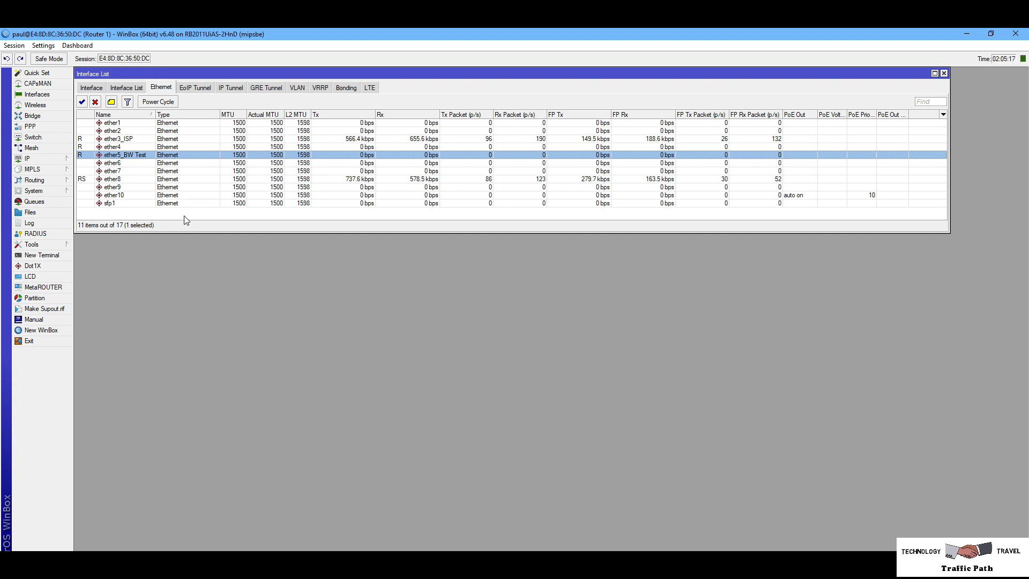
Add a new IP address on Router 1 bound to interface ether5_BW Test.
click(68, 159)
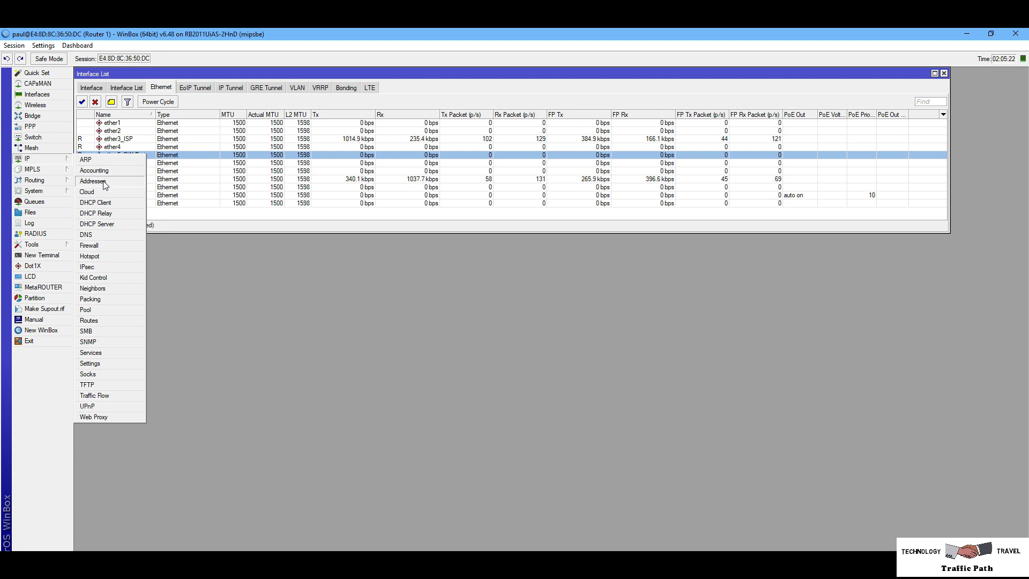
click(105, 183)
click(420, 305)
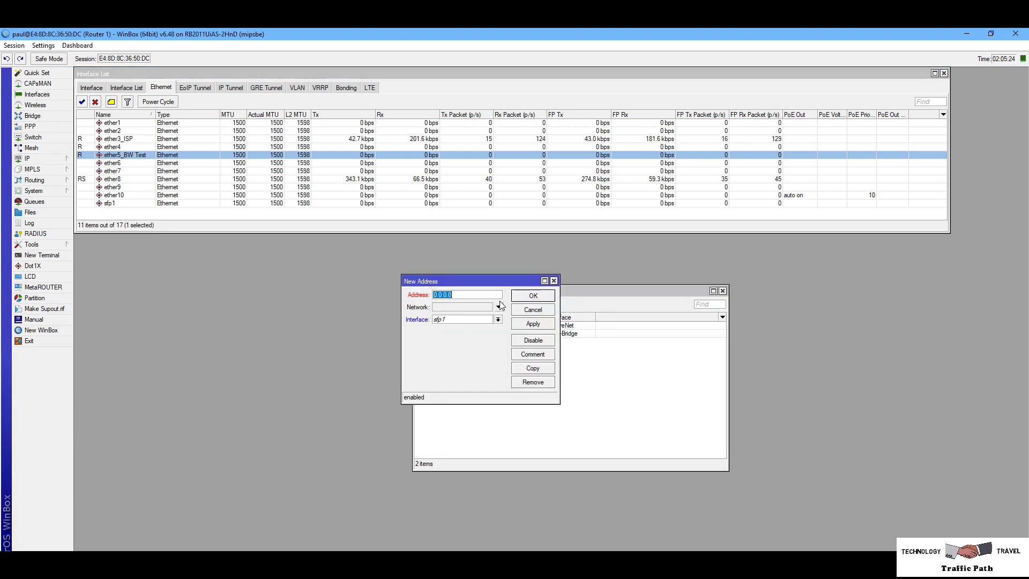
drag(500, 280, 510, 298)
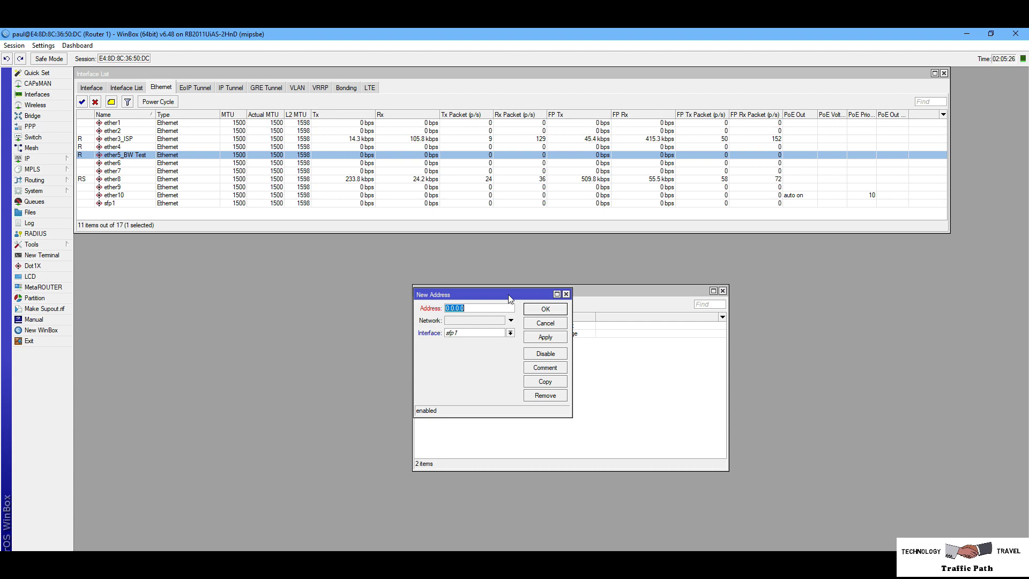
click(512, 334)
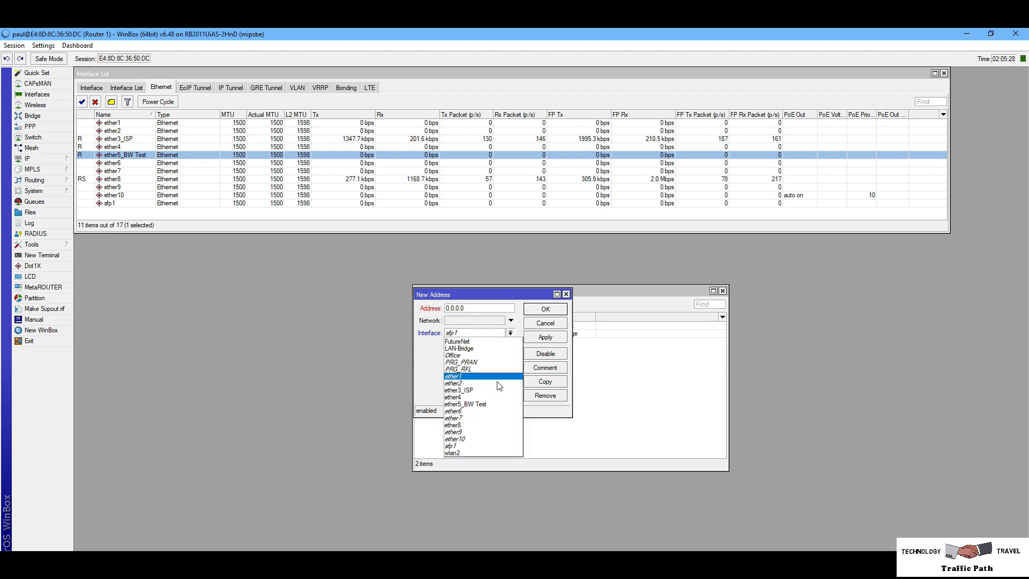
click(492, 408)
Set the address to 10.10.10.1/30, save it, and return to the Router 2 session.
click(478, 309)
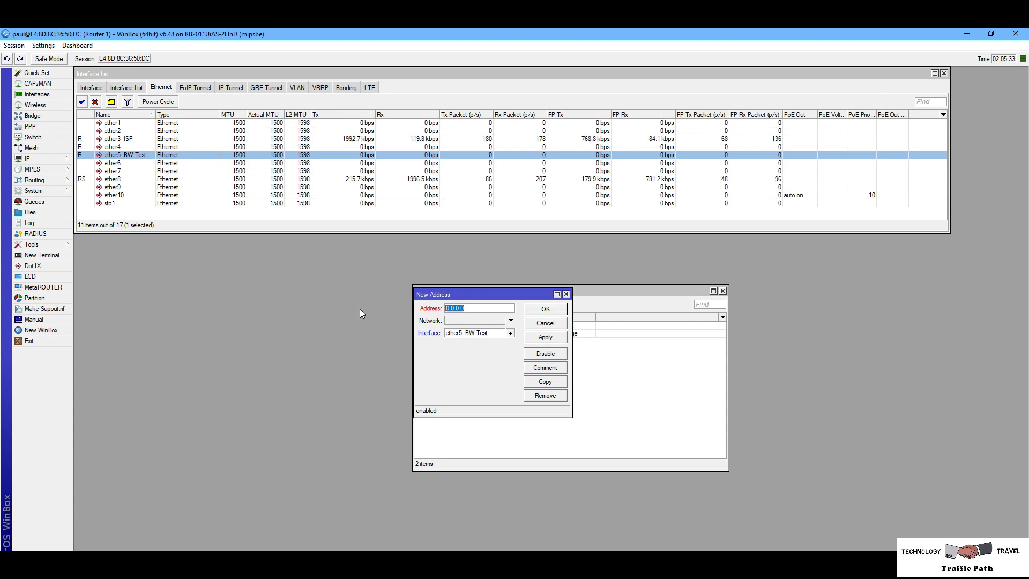
text(10.10.10.1)
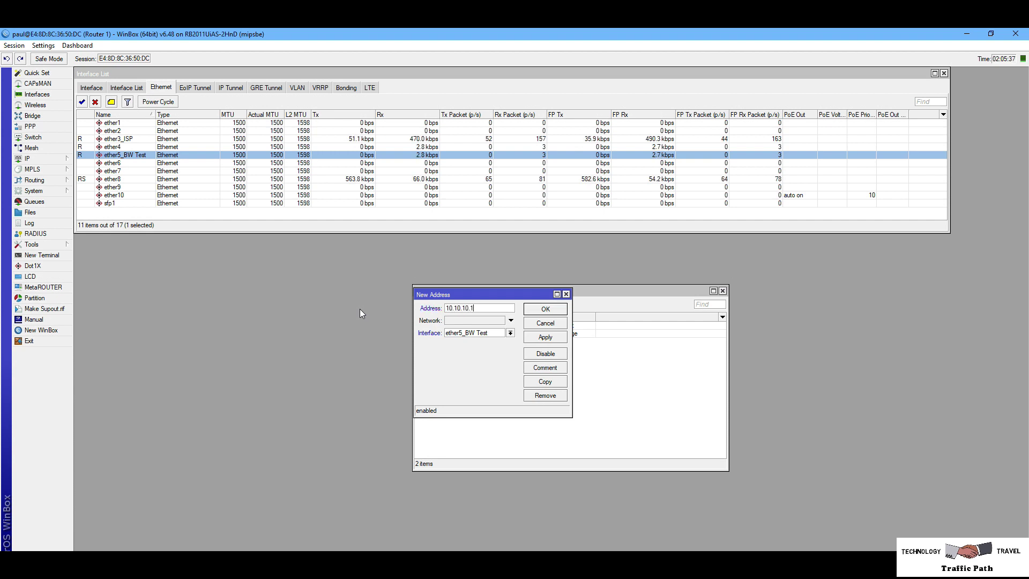
text(/)
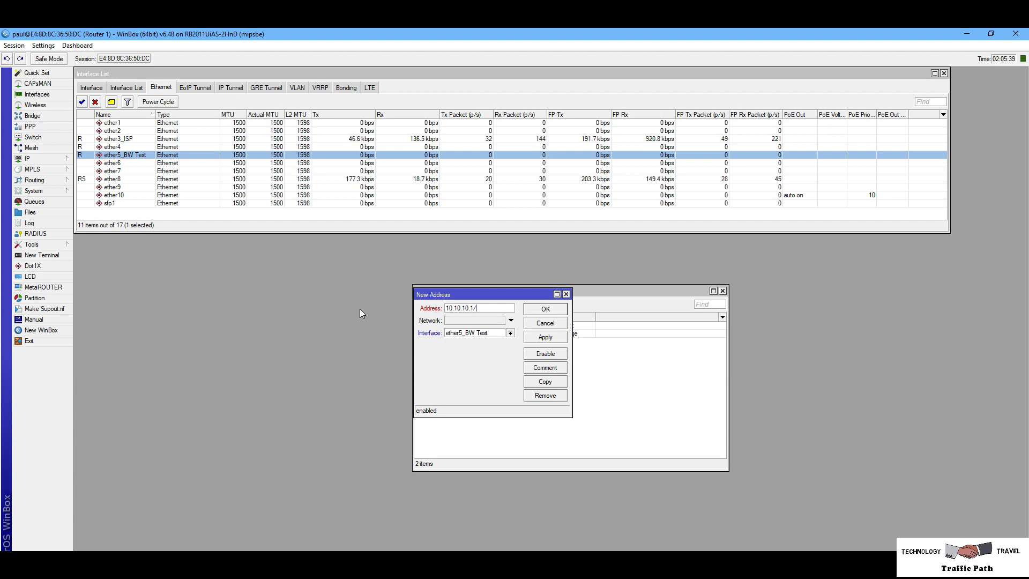
text(30)
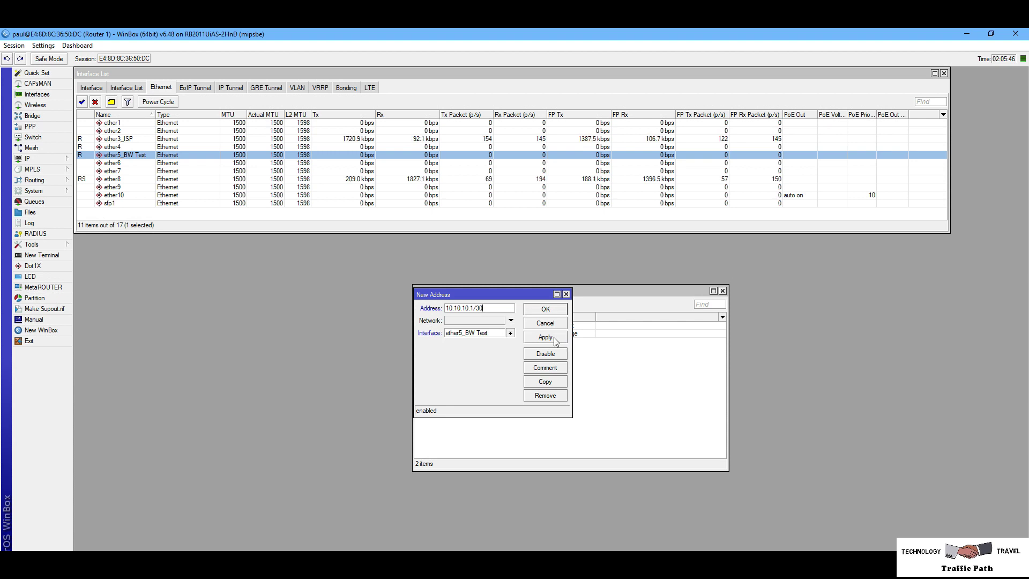
double_click(502, 305)
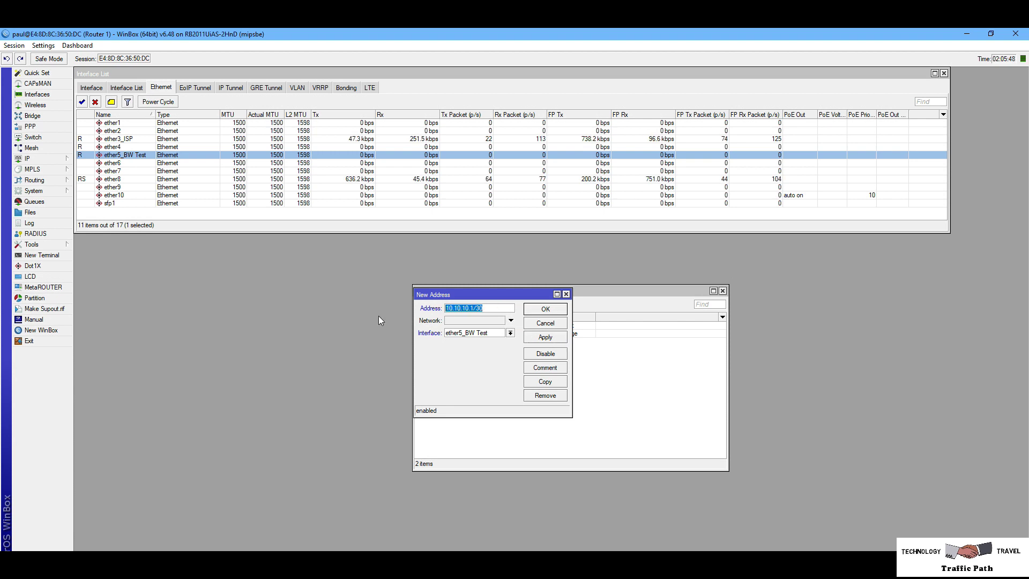
click(545, 309)
click(722, 291)
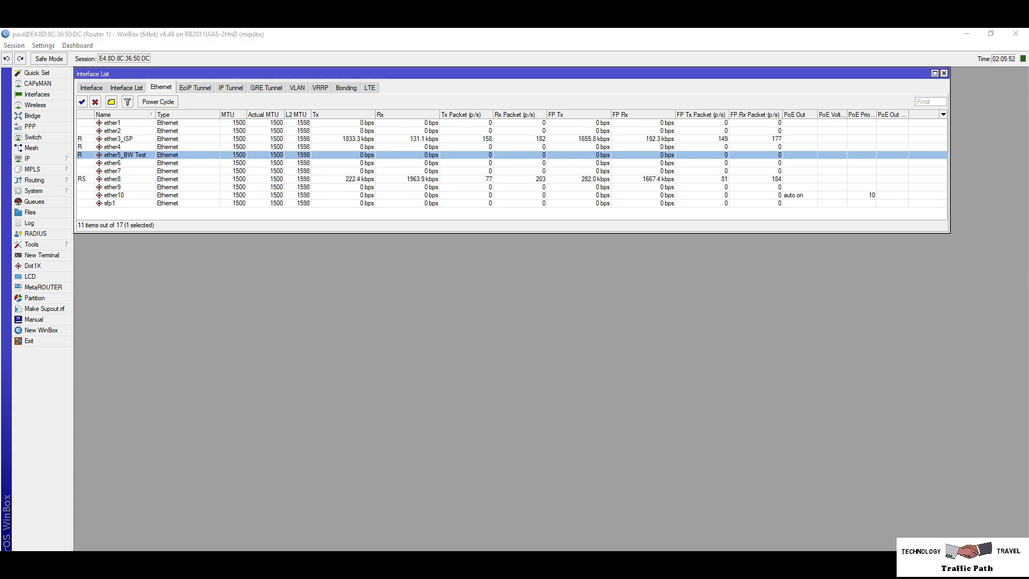
mouse_move(177, 558)
click(256, 536)
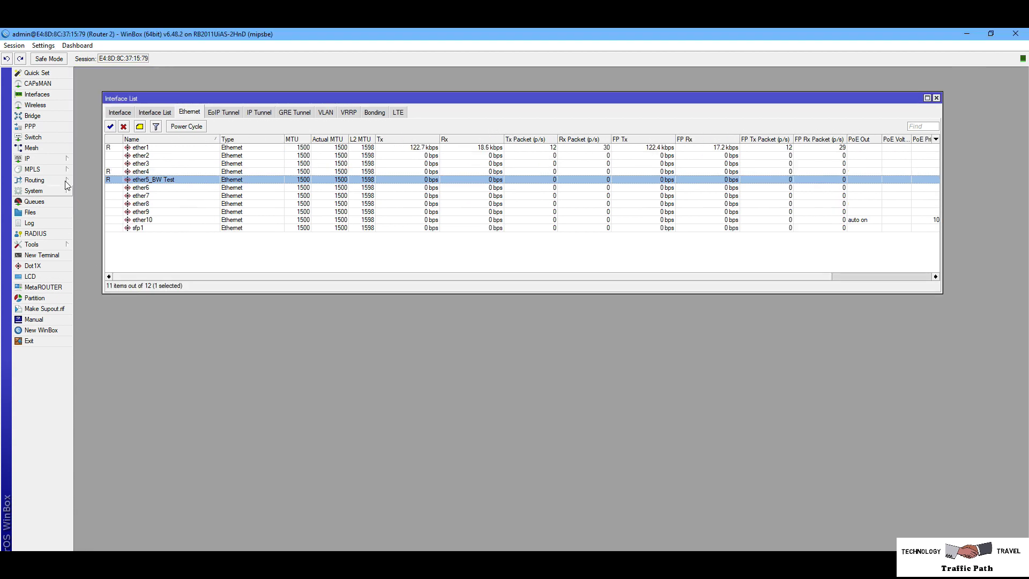
Start a new IP address on Router 2 and enter 10.10.10.2/30.
click(66, 159)
click(89, 182)
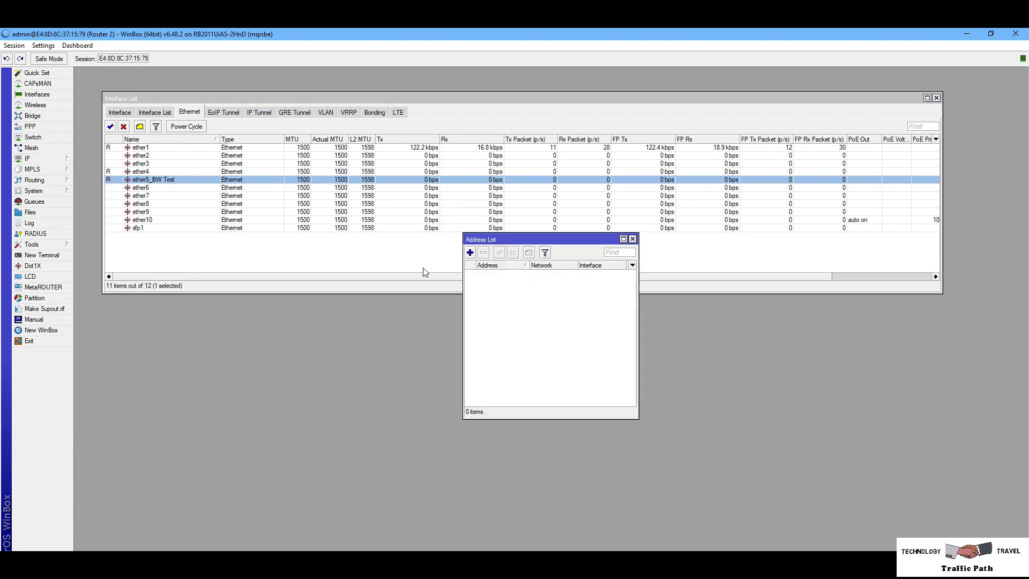
click(470, 253)
text(10.10.10.1/30)
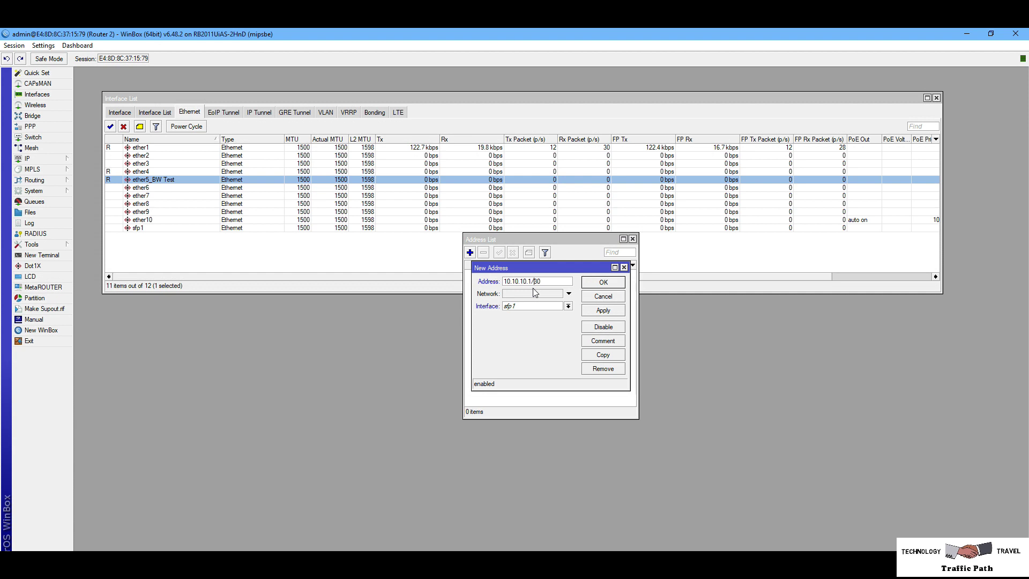
key(Left)
key(BackSpace)
text(2)
Bind it to ether5_BW Test, apply so network 10.10.10.0 fills in, and save.
click(534, 309)
click(543, 346)
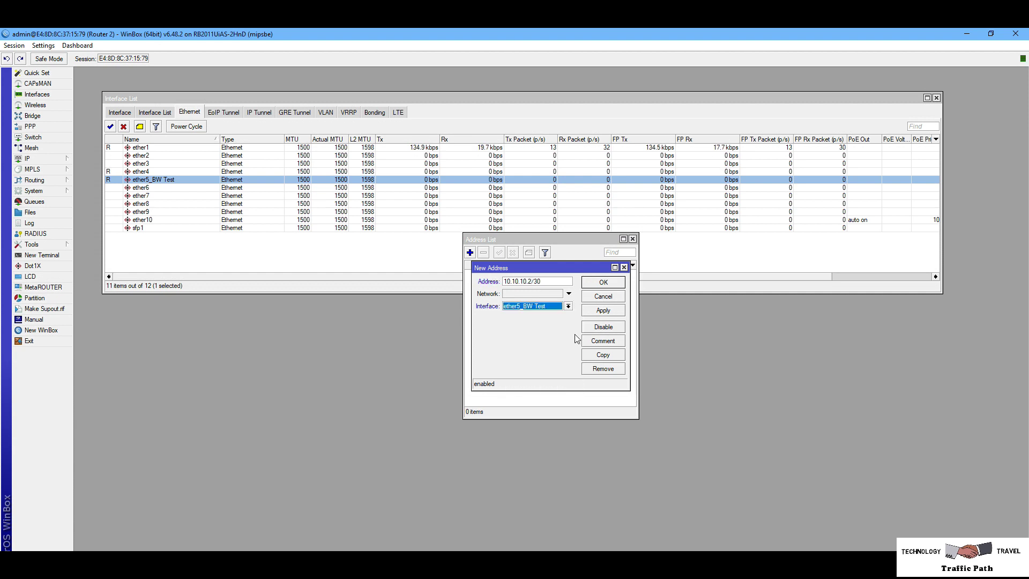
click(603, 310)
click(603, 282)
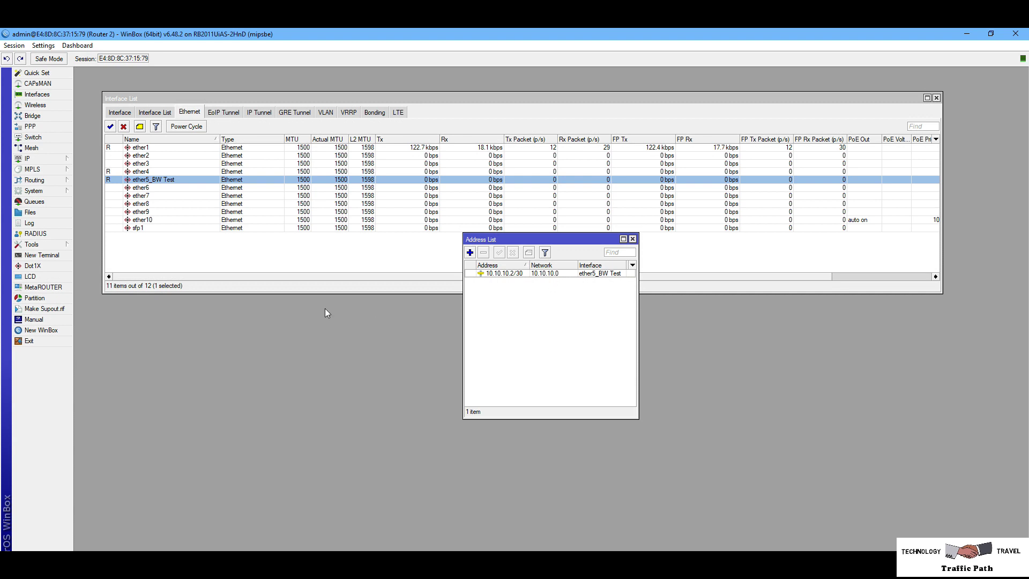
click(632, 239)
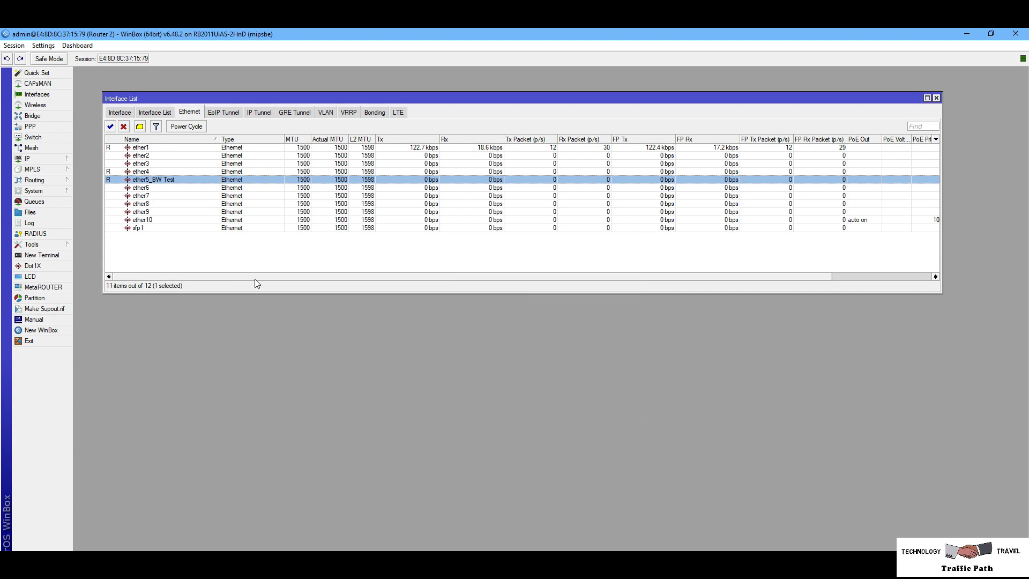
Open the Bandwidth Test tool, move it aside, then open the BTest Server settings.
click(69, 246)
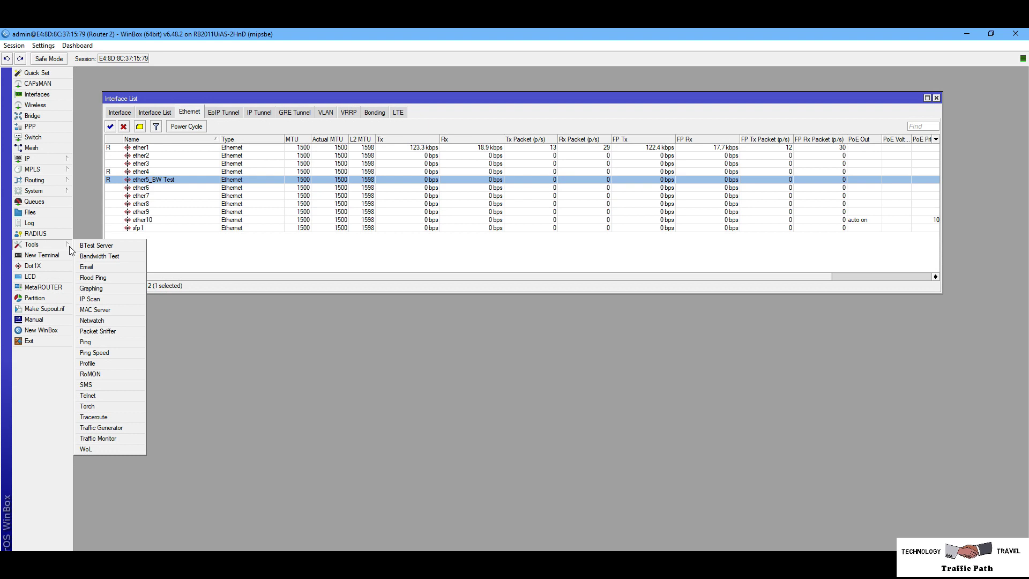
click(98, 259)
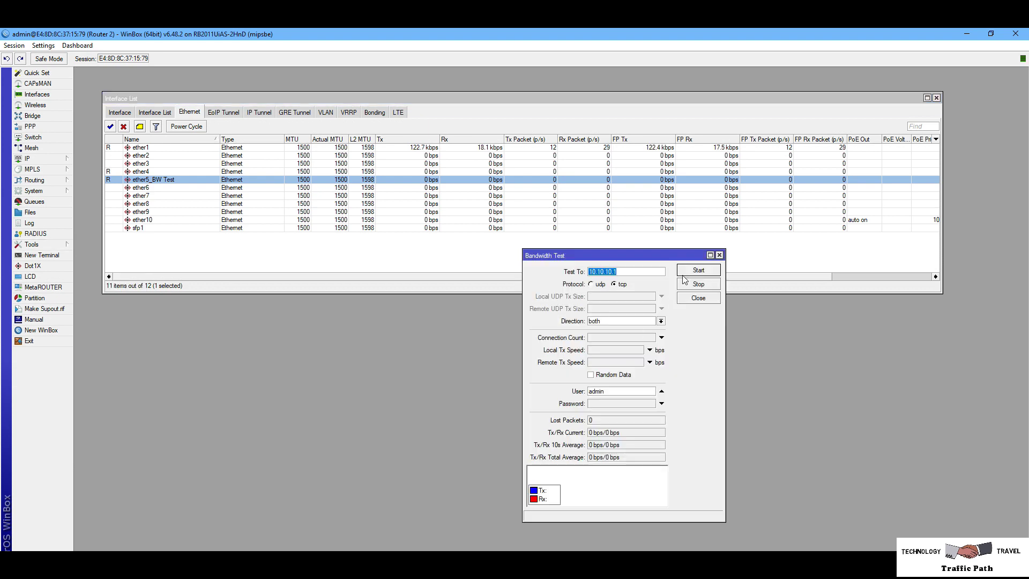
drag(661, 253, 797, 271)
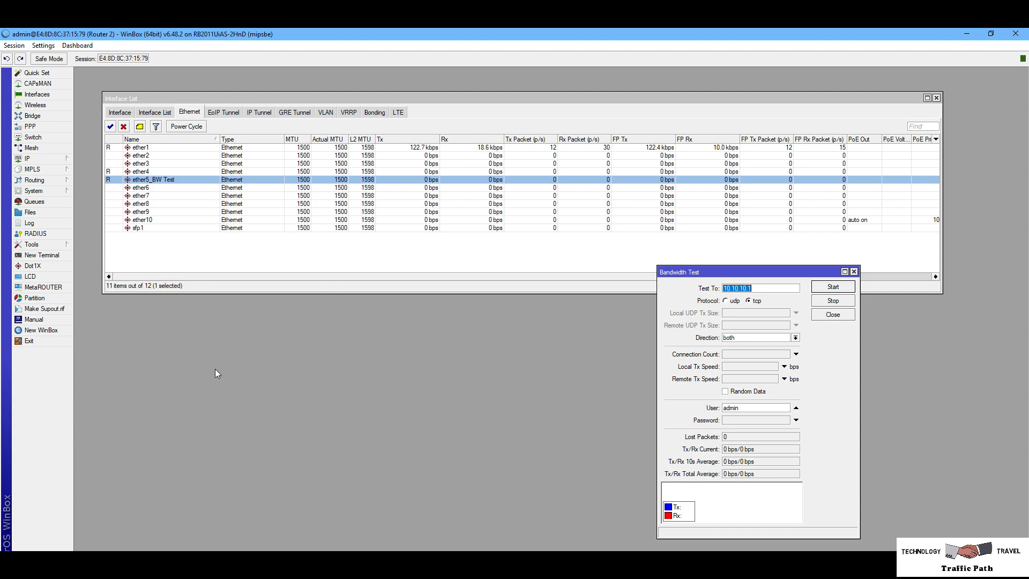
click(69, 249)
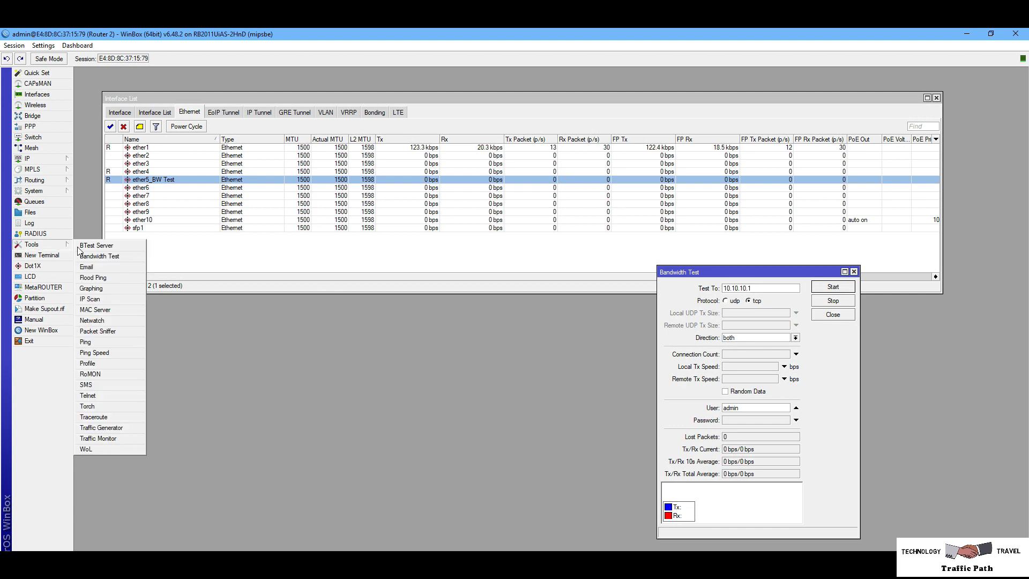
click(94, 245)
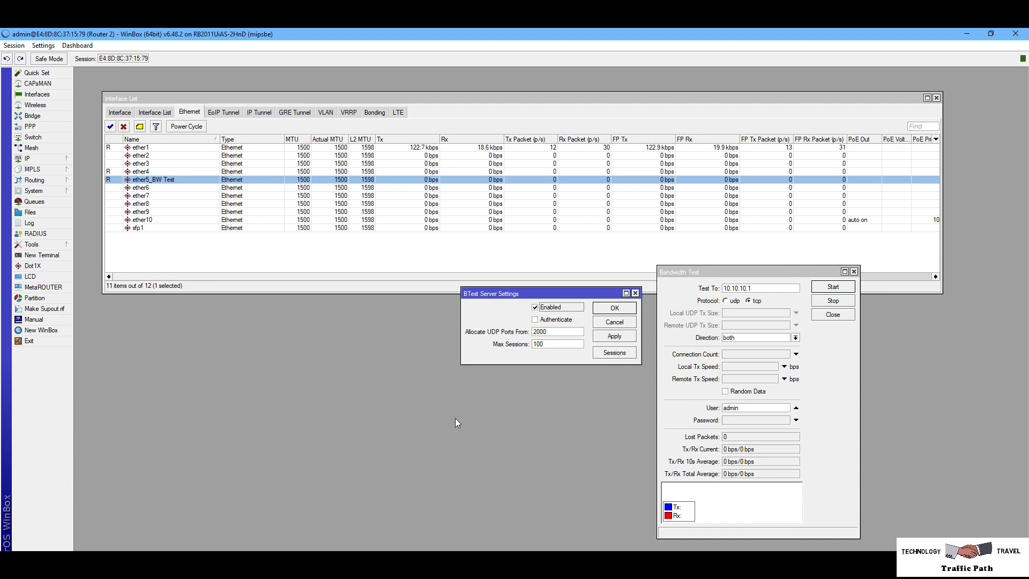
Verify Router 1's BTest Server is enabled, then close Router 2's BTest Server Settings.
click(196, 566)
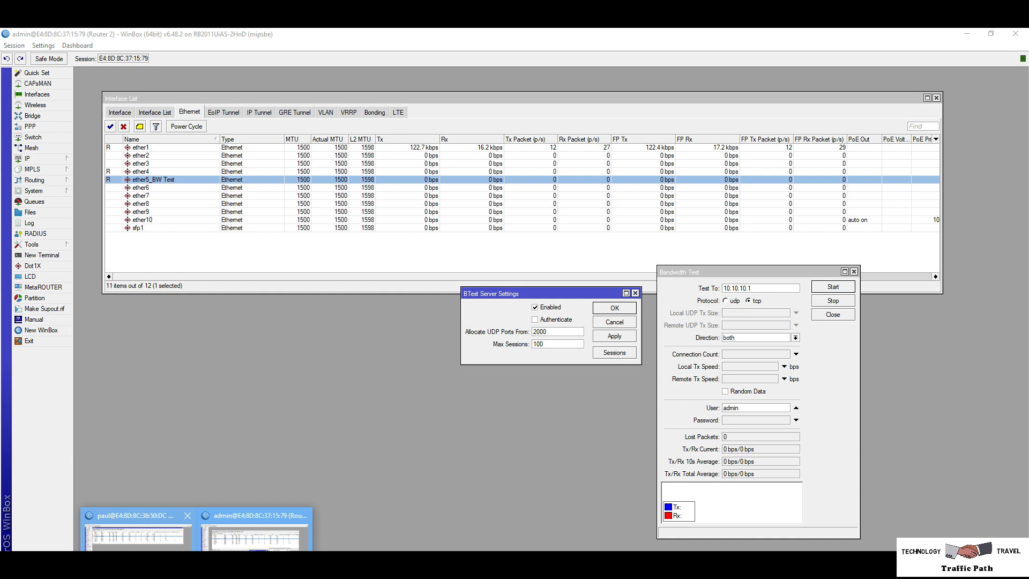
click(137, 531)
click(68, 248)
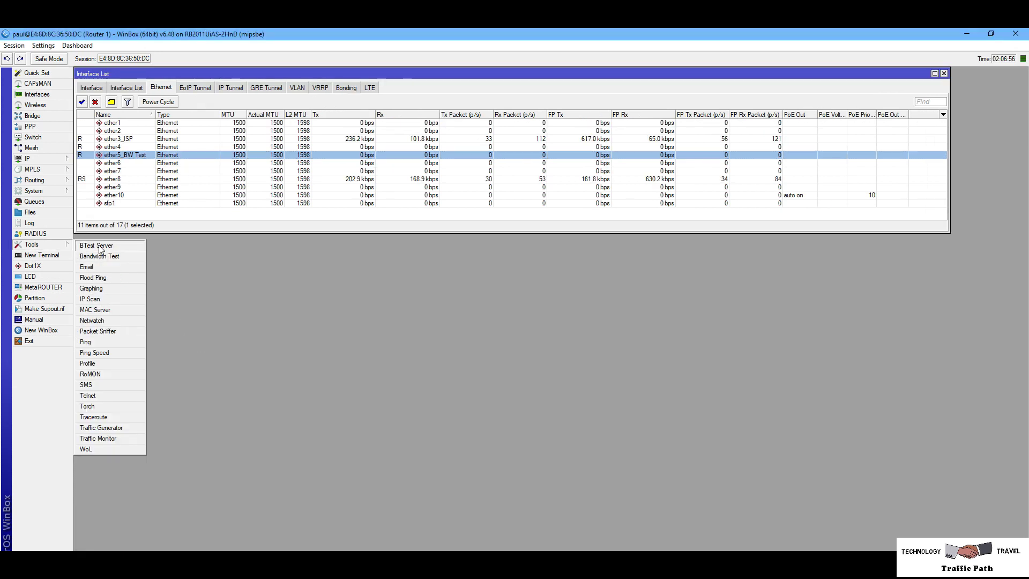
click(100, 246)
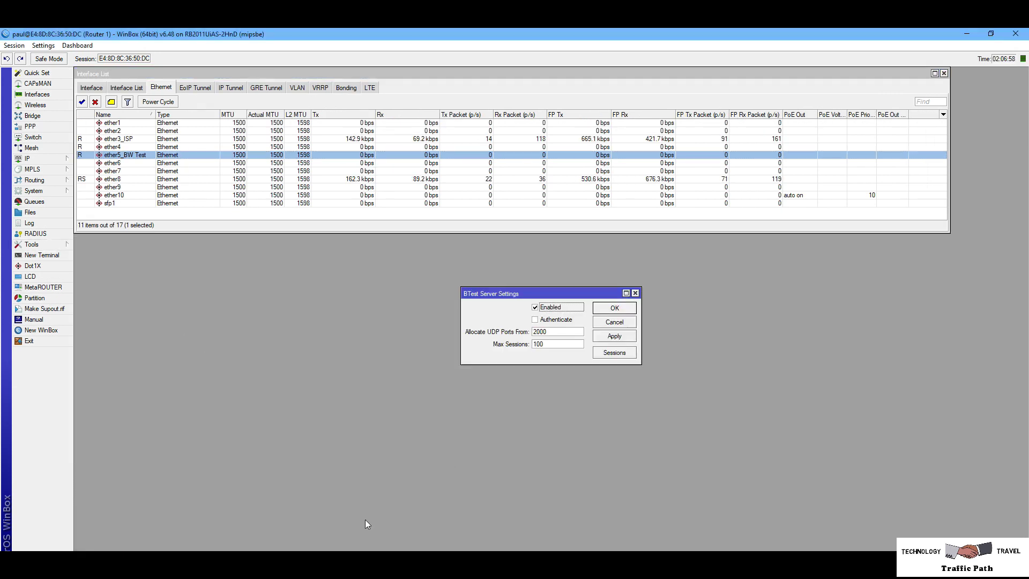
click(139, 533)
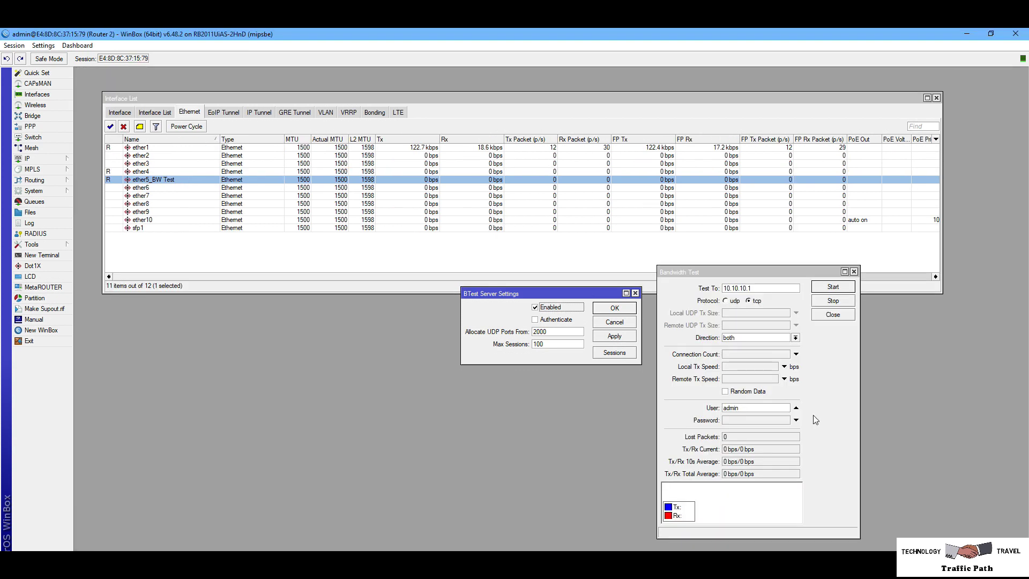
click(635, 294)
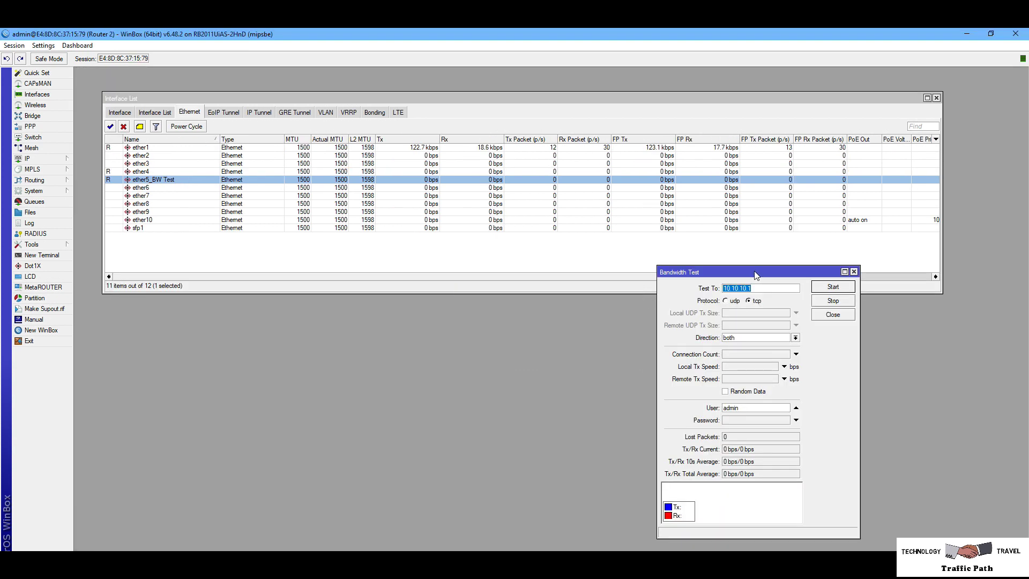
Drag the Bandwidth Test window to the centre of the screen.
drag(756, 270, 554, 274)
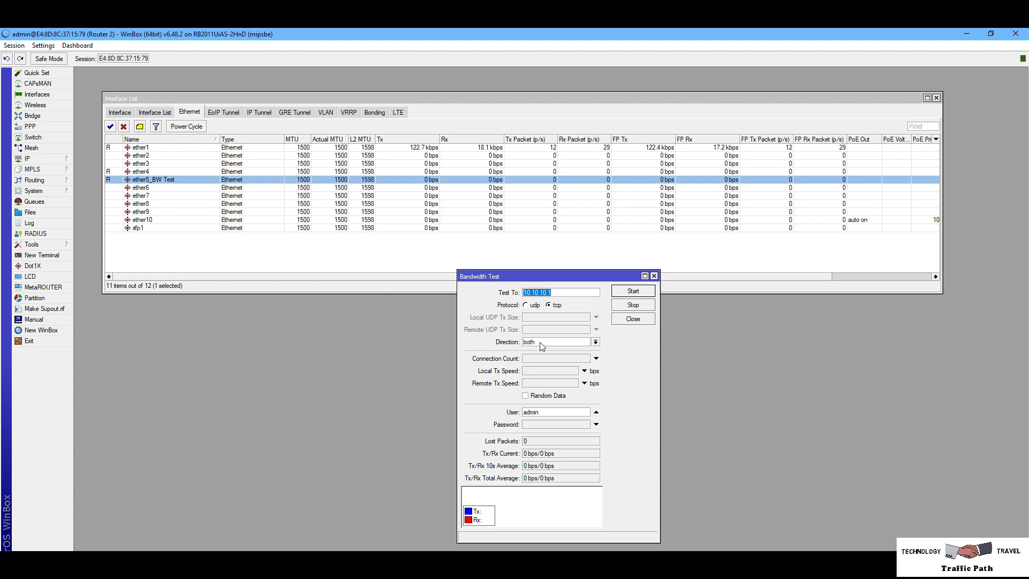
Cycle the test Direction through receive, send and both.
click(595, 343)
click(600, 356)
click(596, 342)
click(596, 348)
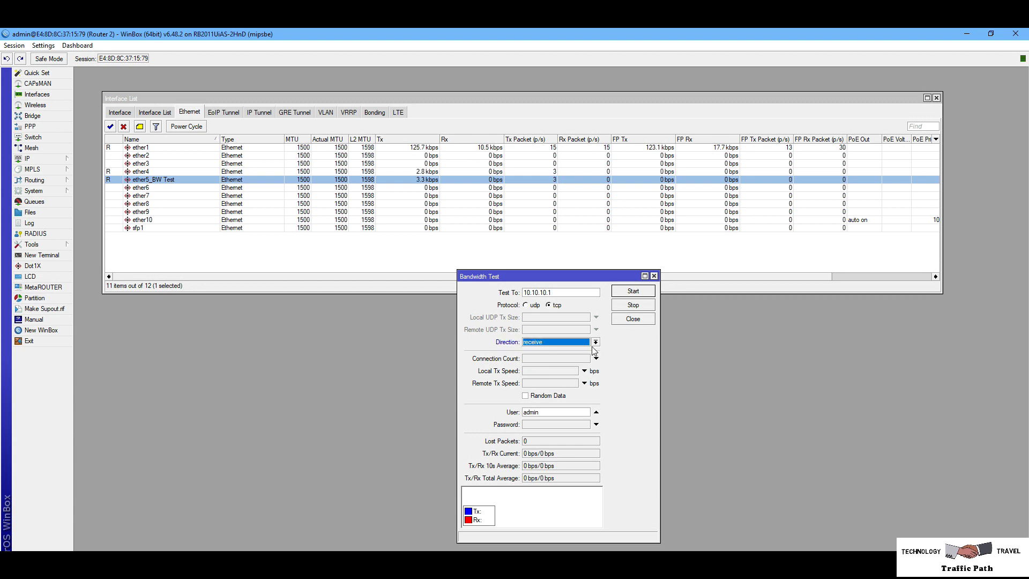
click(595, 344)
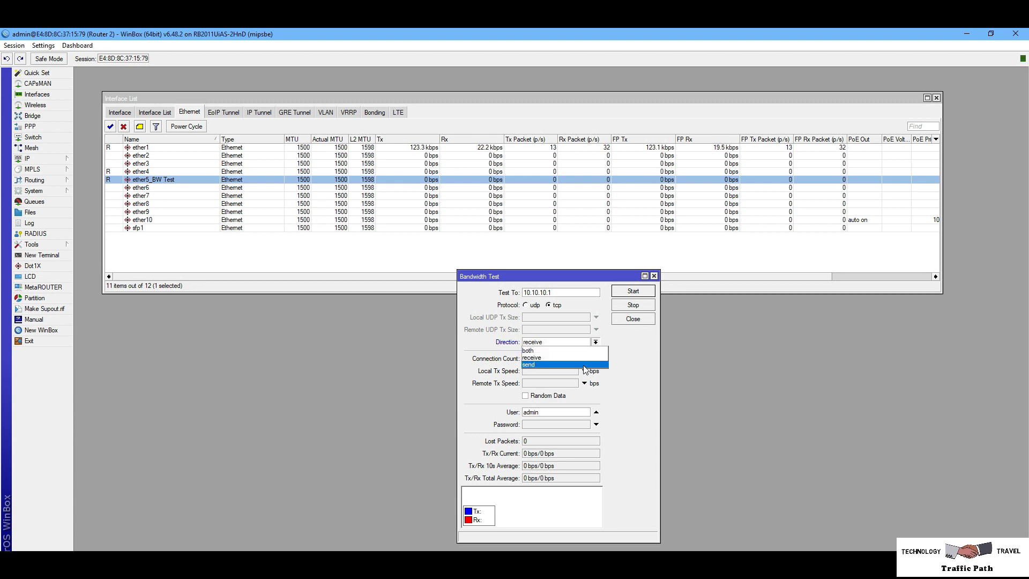
click(586, 365)
click(596, 344)
click(594, 351)
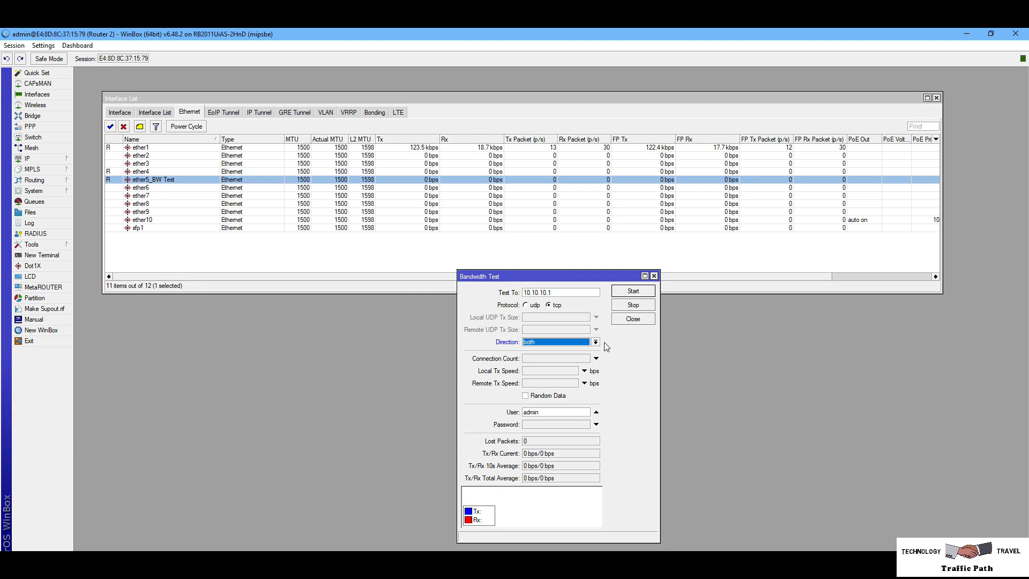
Set Direction to receive and start the test, receiving about 117 Mbps.
click(596, 346)
click(597, 345)
click(585, 358)
click(632, 294)
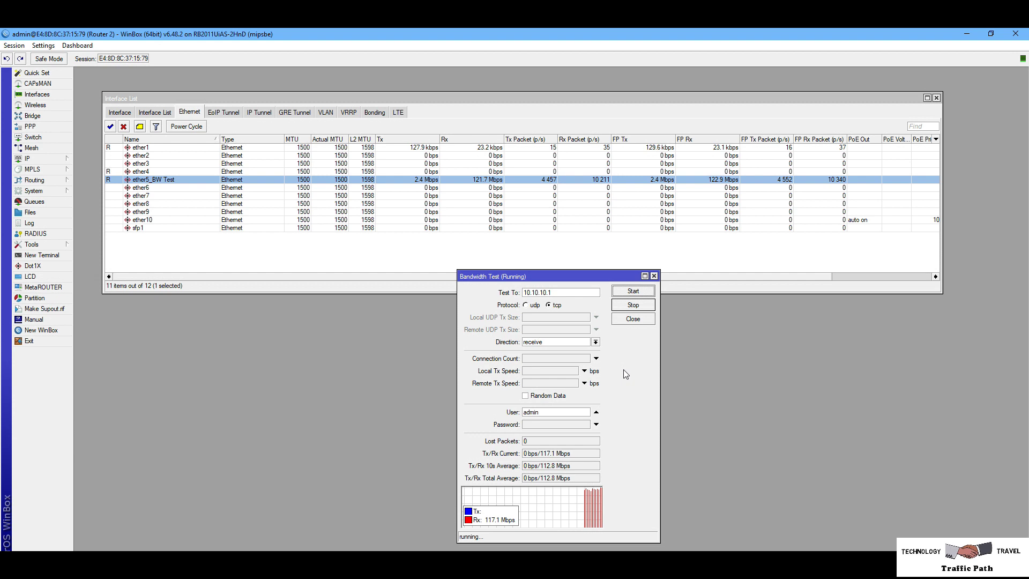
On Router 1, close BTest Server Settings and watch ether5_BW Test transmitting about 125 Mbps.
click(491, 182)
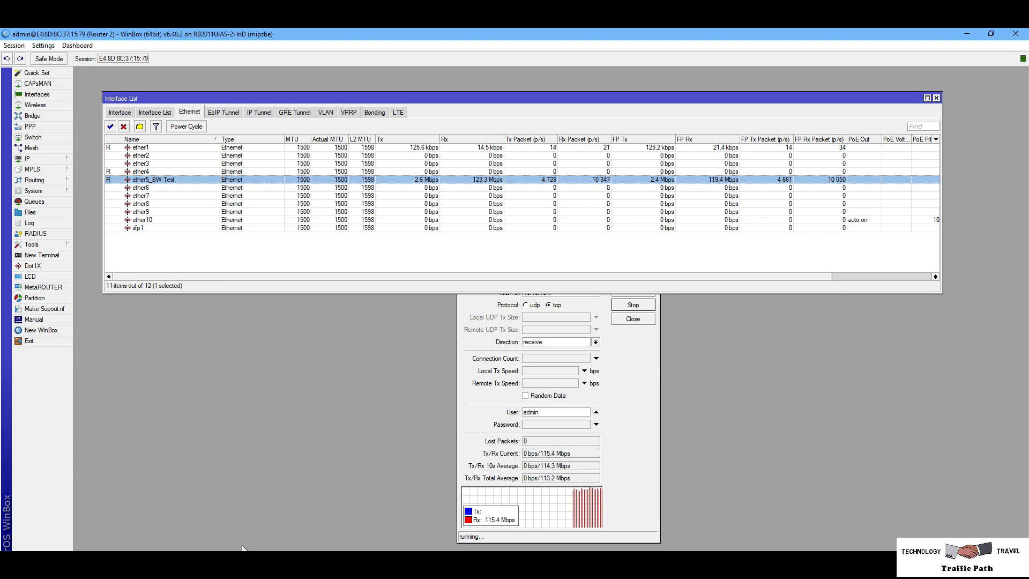
click(196, 566)
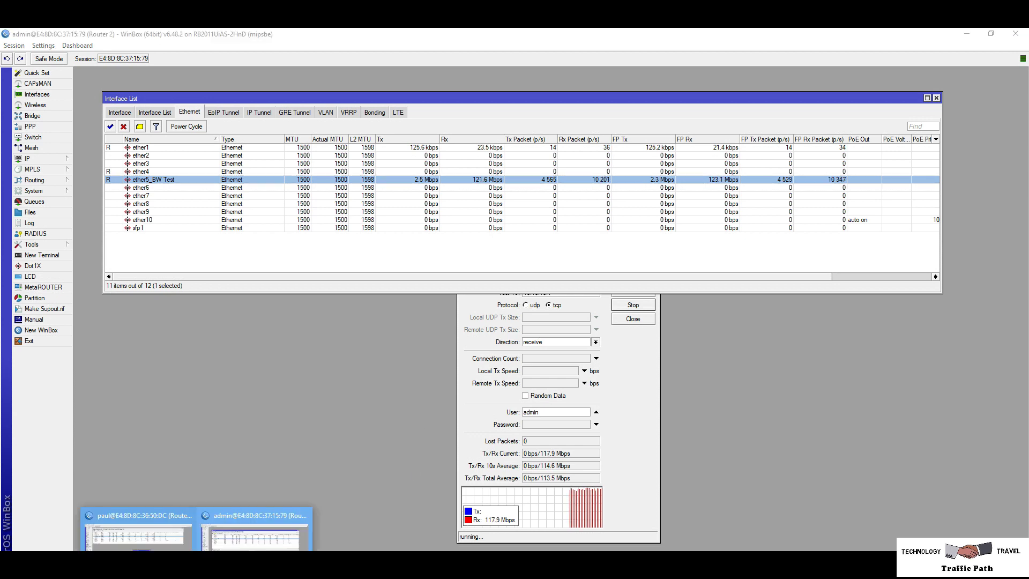
click(136, 528)
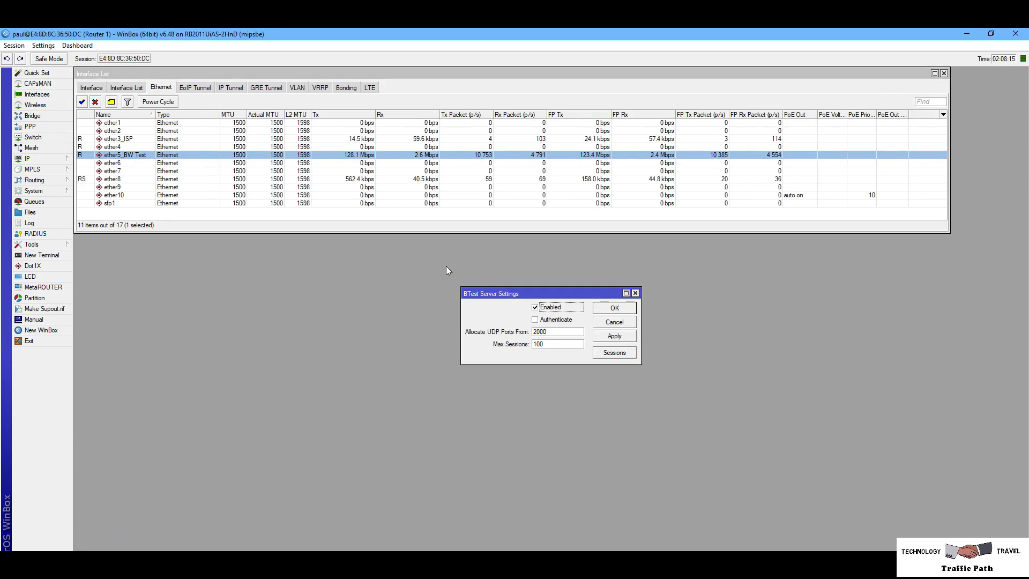
click(635, 294)
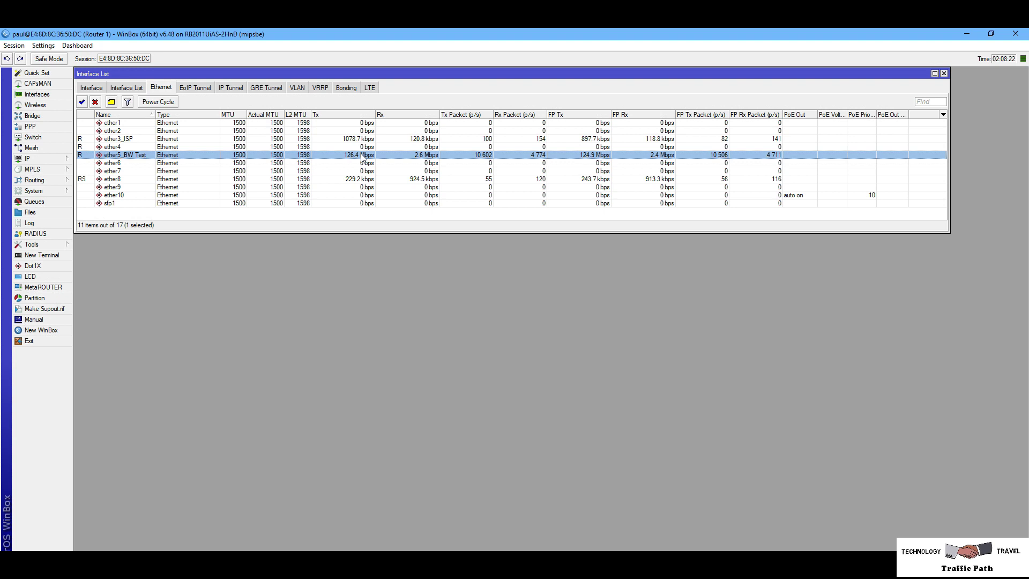
Stop Router 2's receive test, ending at a 114.5 Mbps average with 0 lost packets.
click(197, 566)
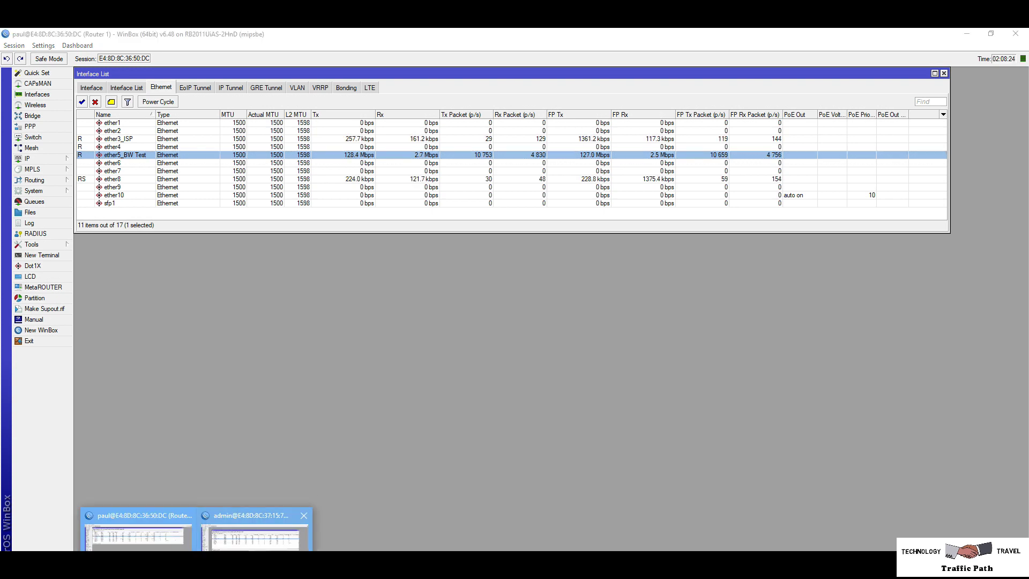
click(252, 534)
click(638, 330)
click(639, 305)
click(595, 342)
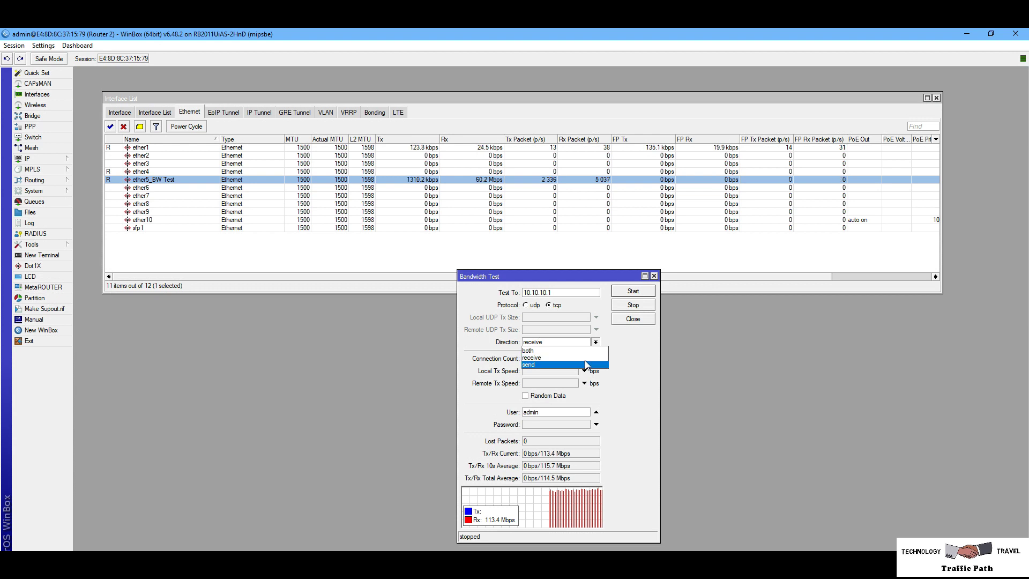
Run a send-direction test averaging 143.5 Mbps, stop it, and set Direction to both.
click(586, 365)
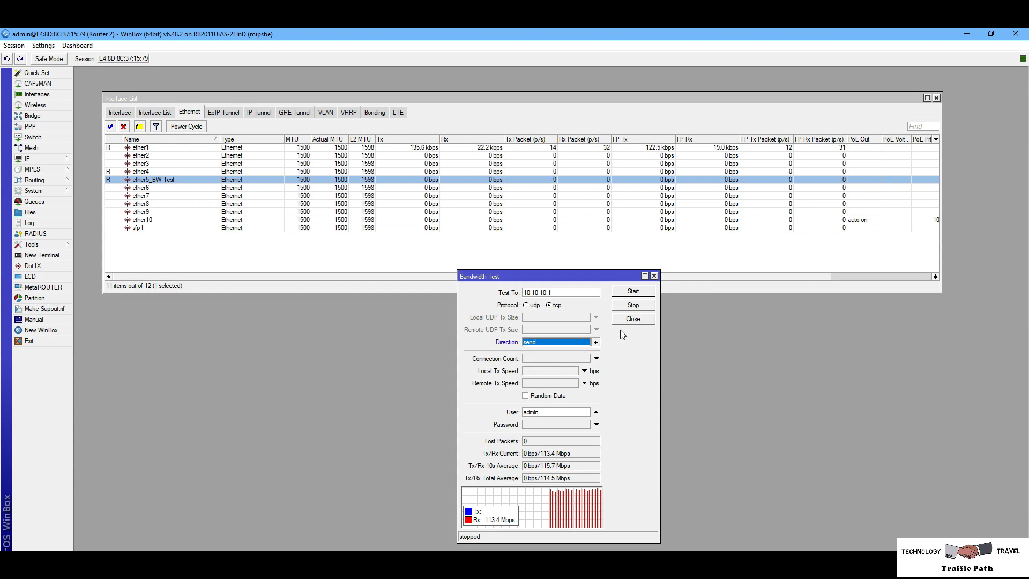
click(633, 292)
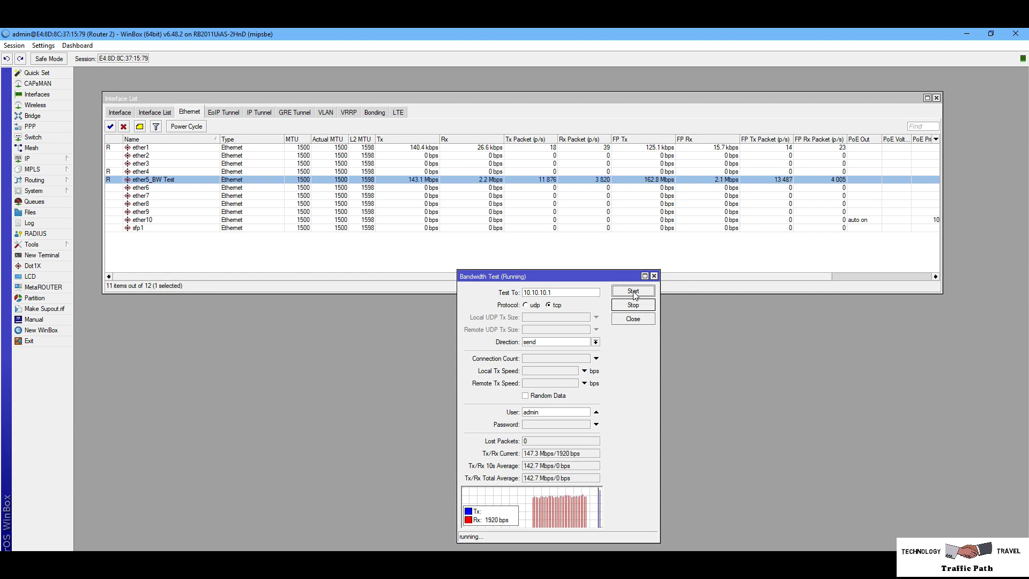
click(456, 182)
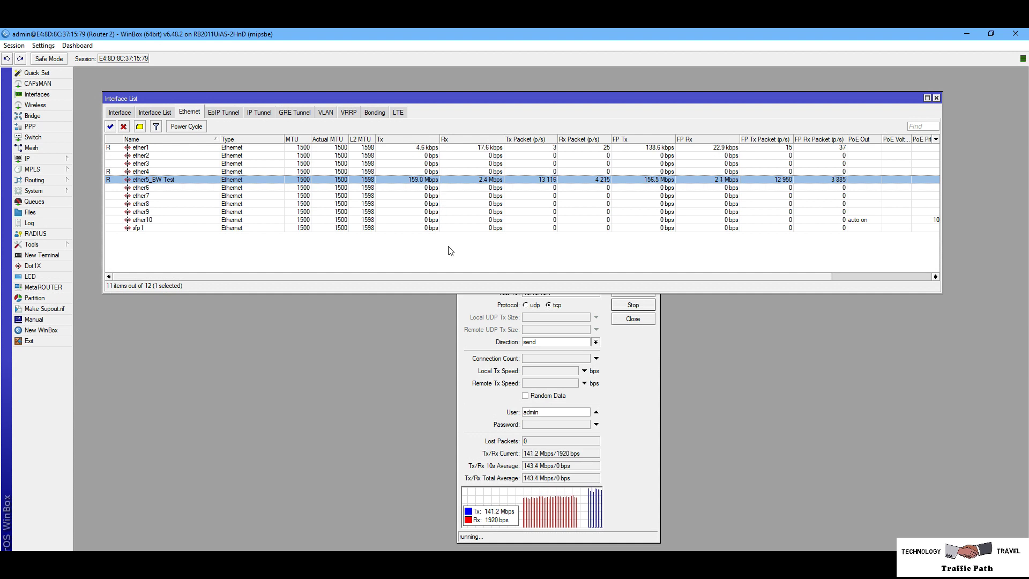
click(606, 335)
click(638, 305)
click(595, 342)
click(569, 364)
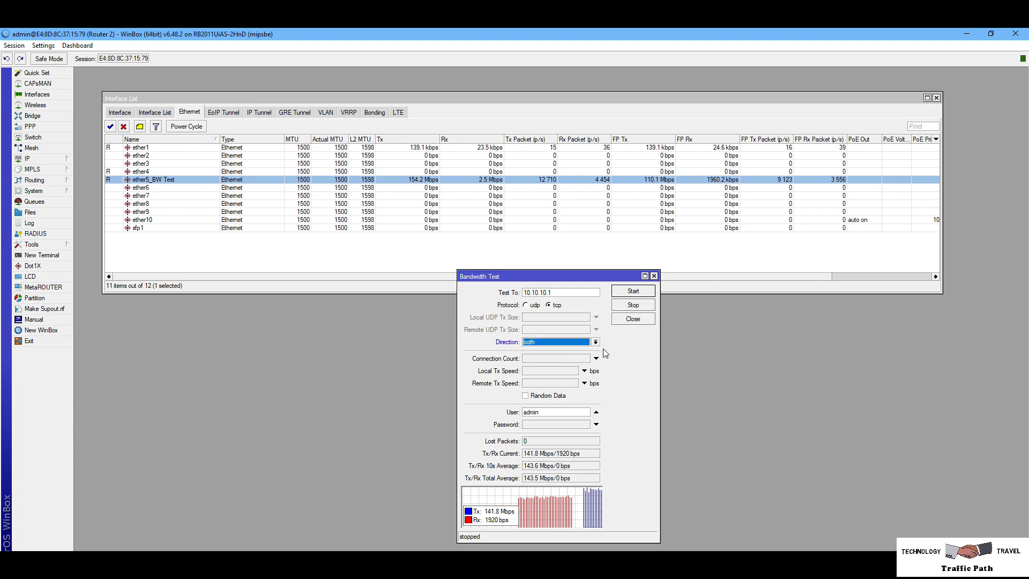
Run the bandwidth test in both directions and watch ether5_BW Test reach about 42/43 Mbps.
click(632, 291)
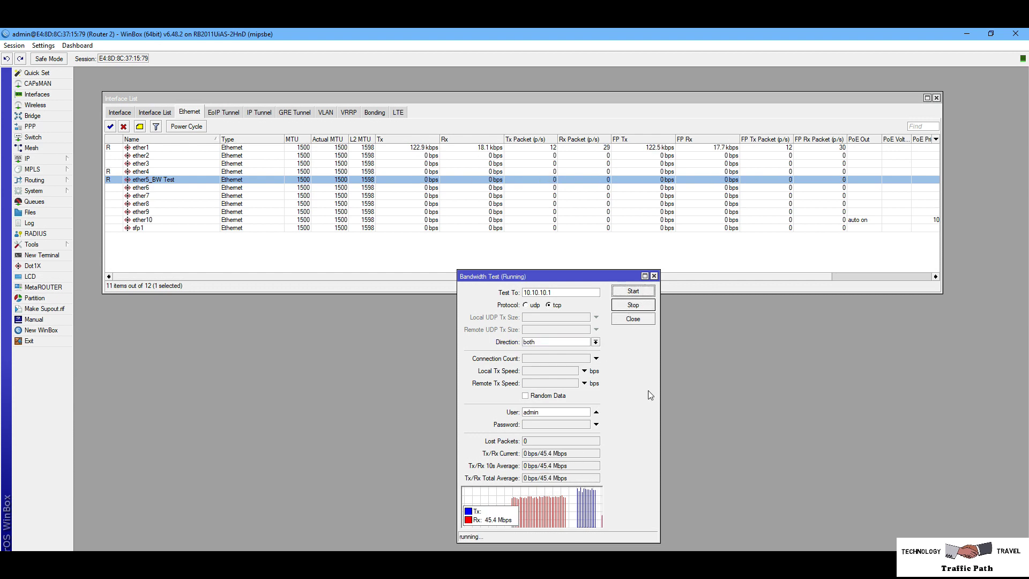
click(449, 186)
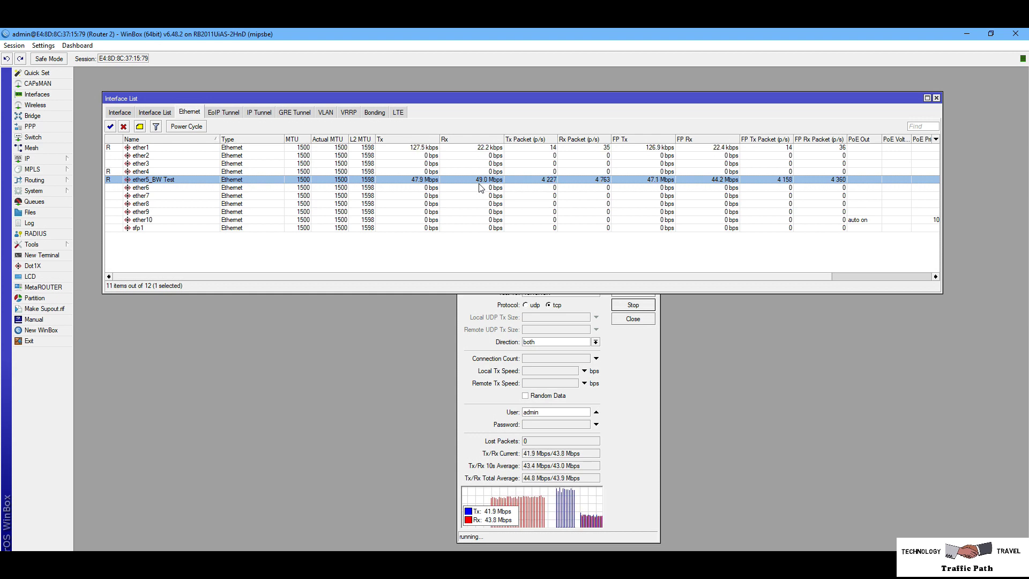
click(612, 384)
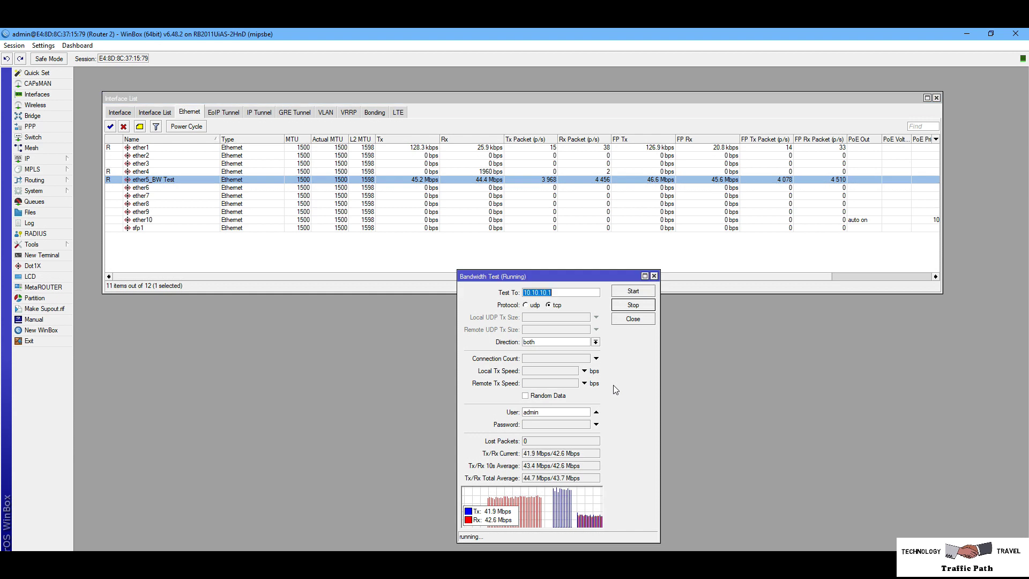
Stop the test, close the Bandwidth Test window, and move the Interface List toward the top-left.
click(638, 307)
click(640, 319)
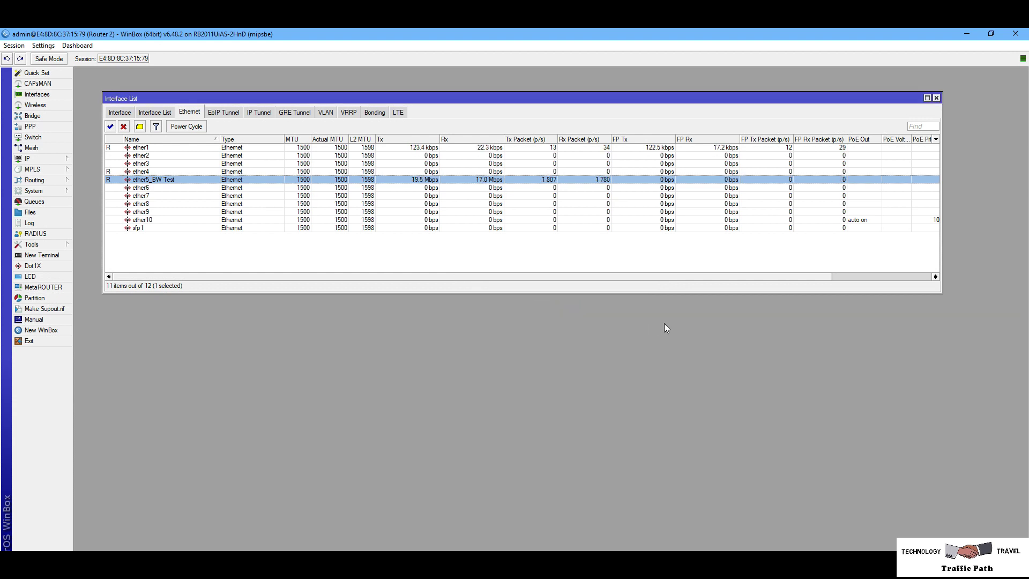
drag(818, 99, 789, 71)
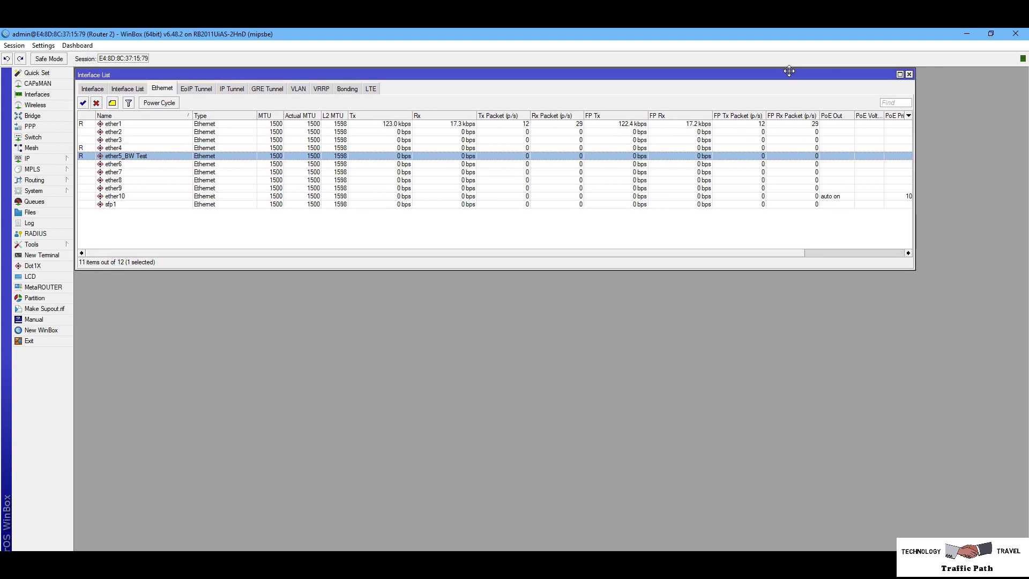